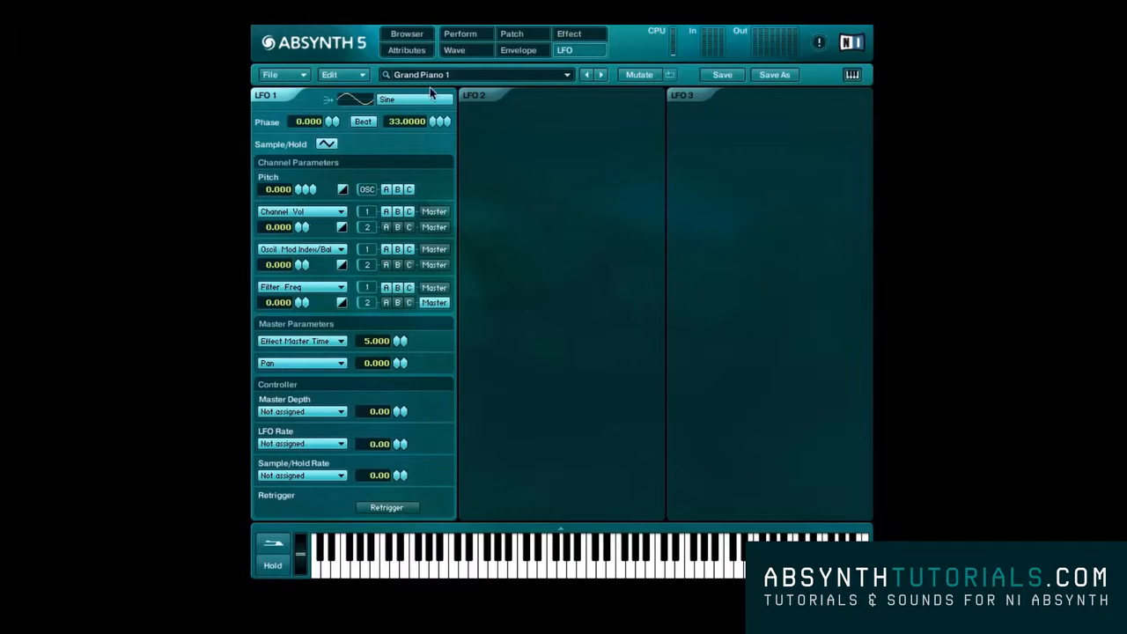
Examine the Envelope page of the current sound and go back to the LFO page
left_click(517, 51)
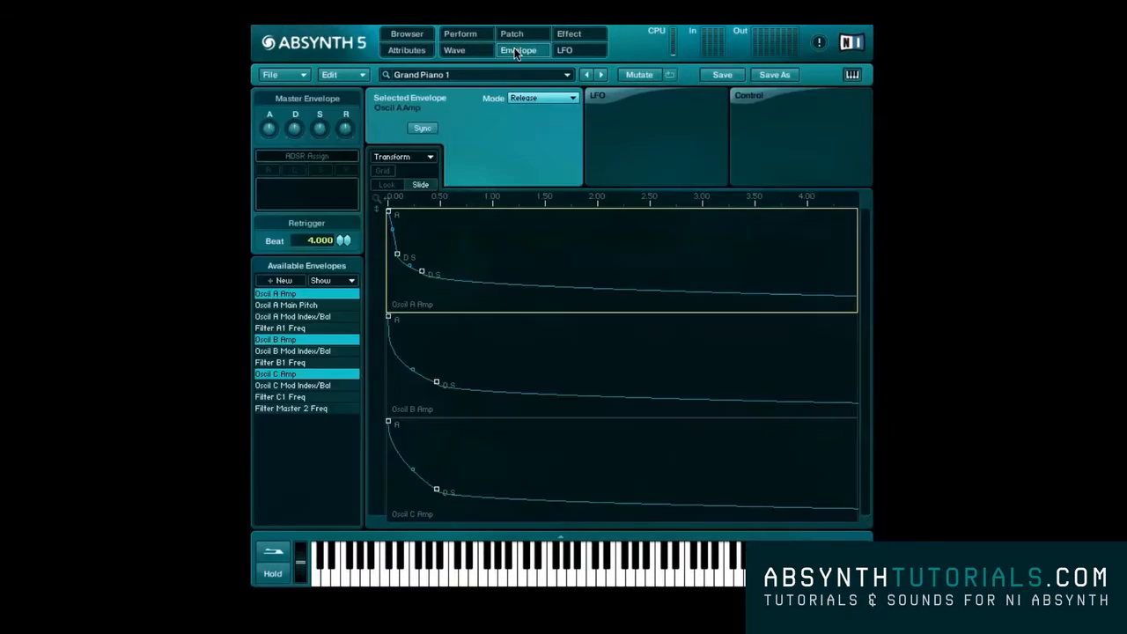
left_click(593, 96)
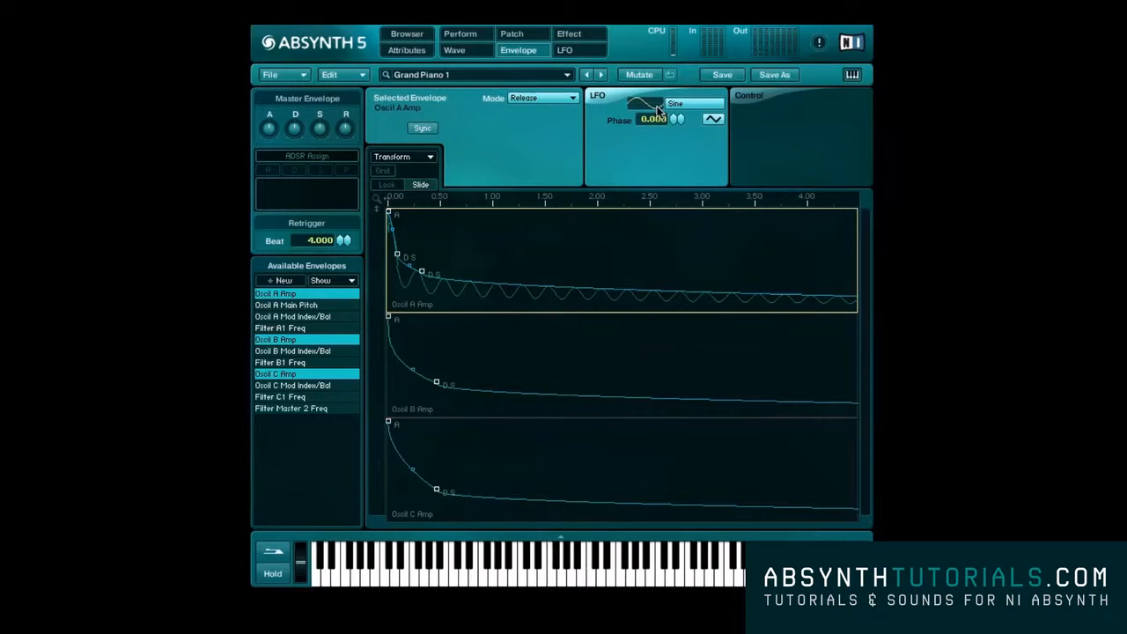
left_click(572, 50)
Switch LFO 2 and LFO 3 on to view their parameters, and switch both off again
left_click(513, 93)
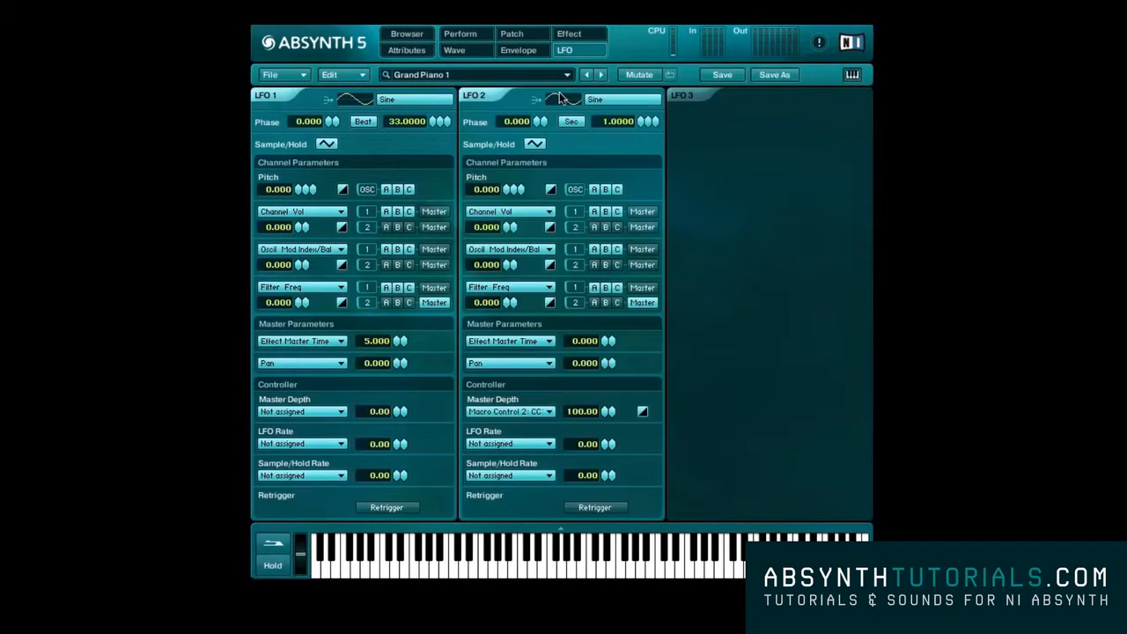
left_click(693, 93)
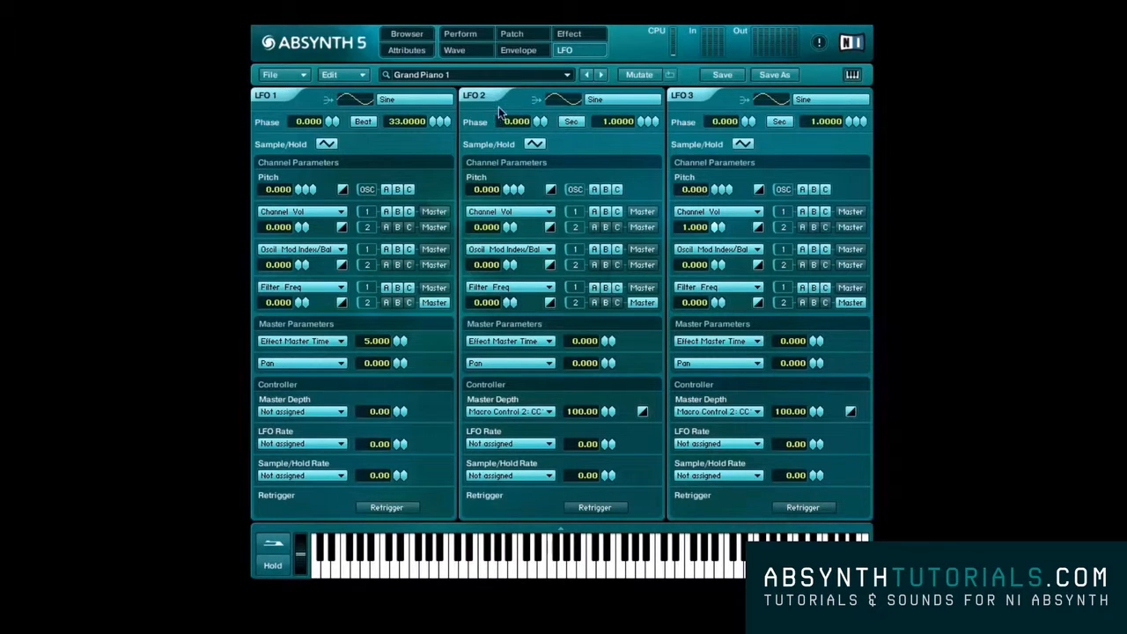
left_click(489, 97)
left_click(704, 97)
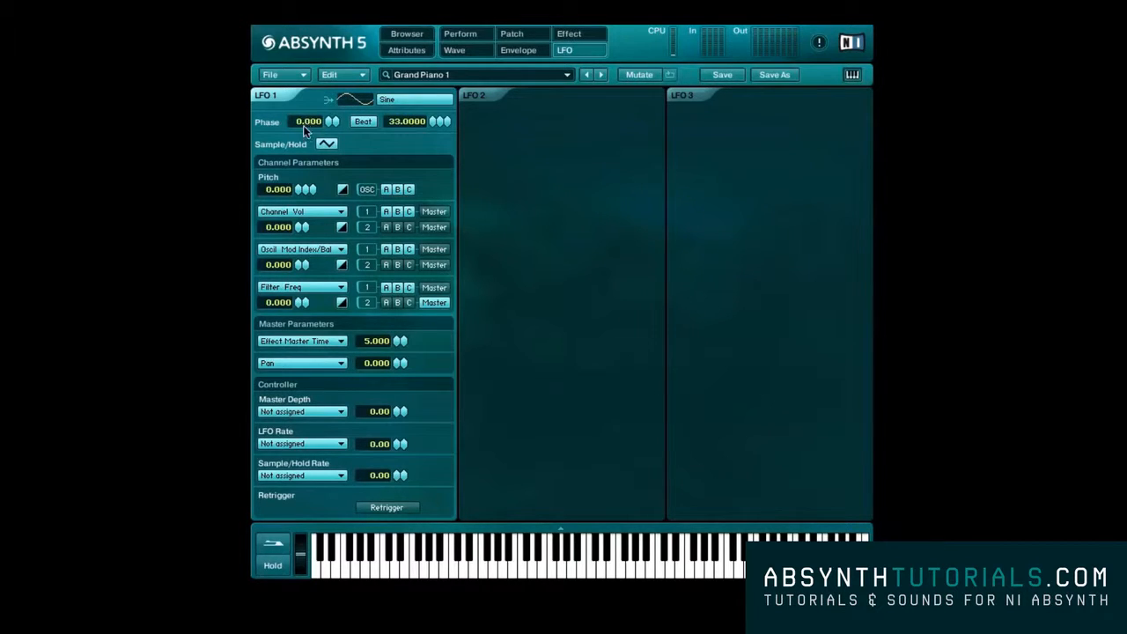
Examine LFO 1's Sample/Hold option and the modulation targets available for its first channel parameter
left_click(325, 145)
left_click(325, 145)
left_click(330, 211)
scroll(329, 210, "down", 2)
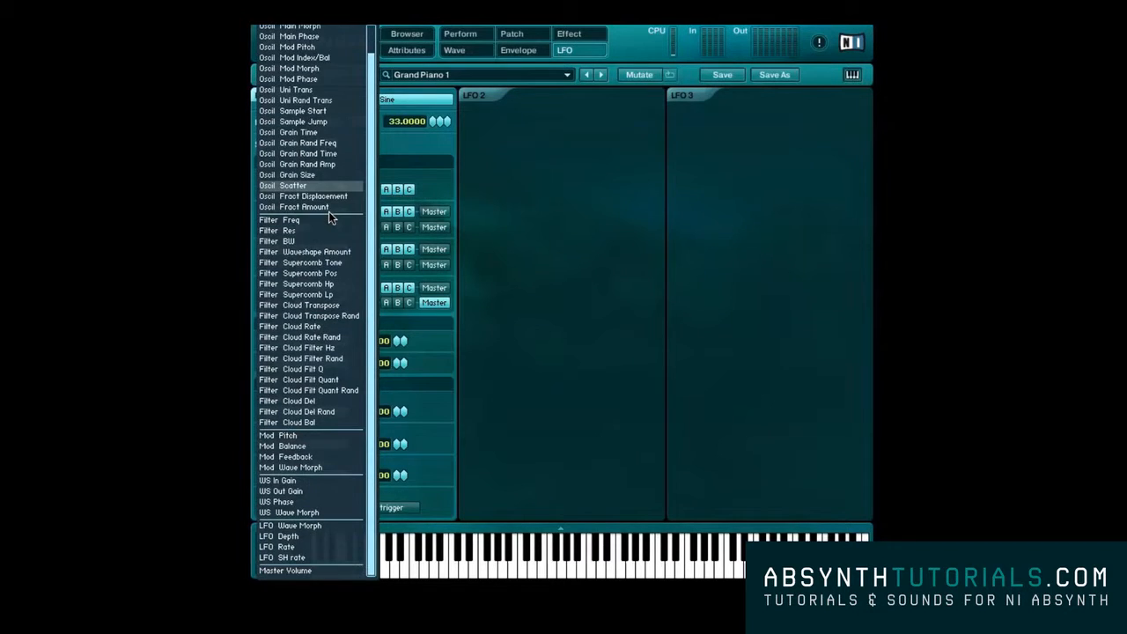
scroll(328, 211, "up", 2)
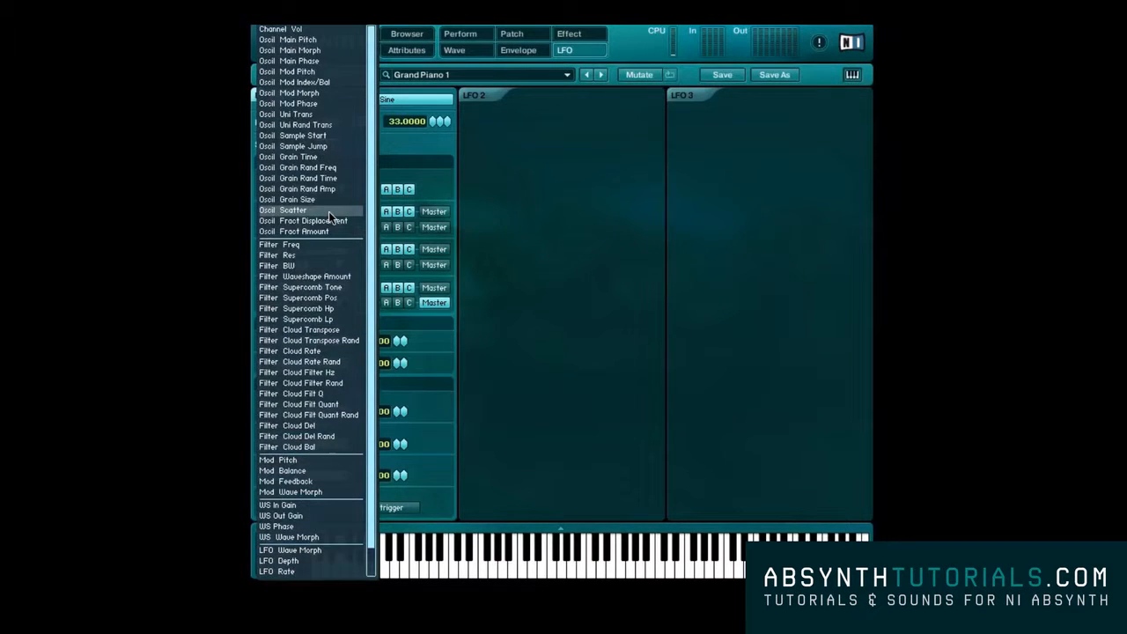
left_click(440, 197)
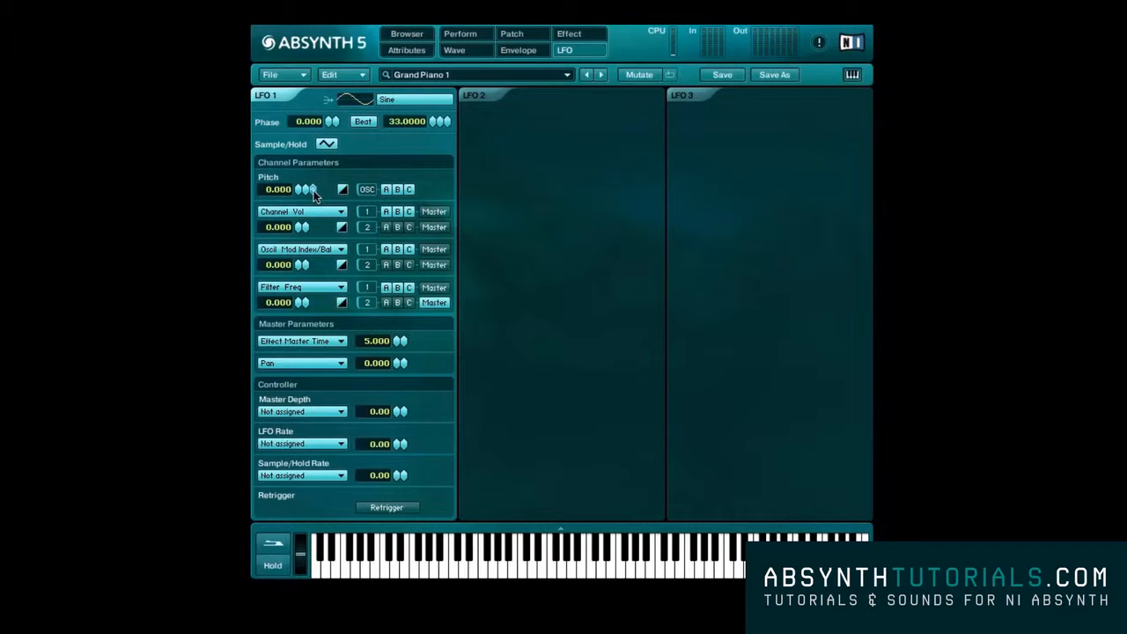
Look through LFO 1's effect parameter targets and the controllers that can be assigned to Master Depth
left_click(341, 346)
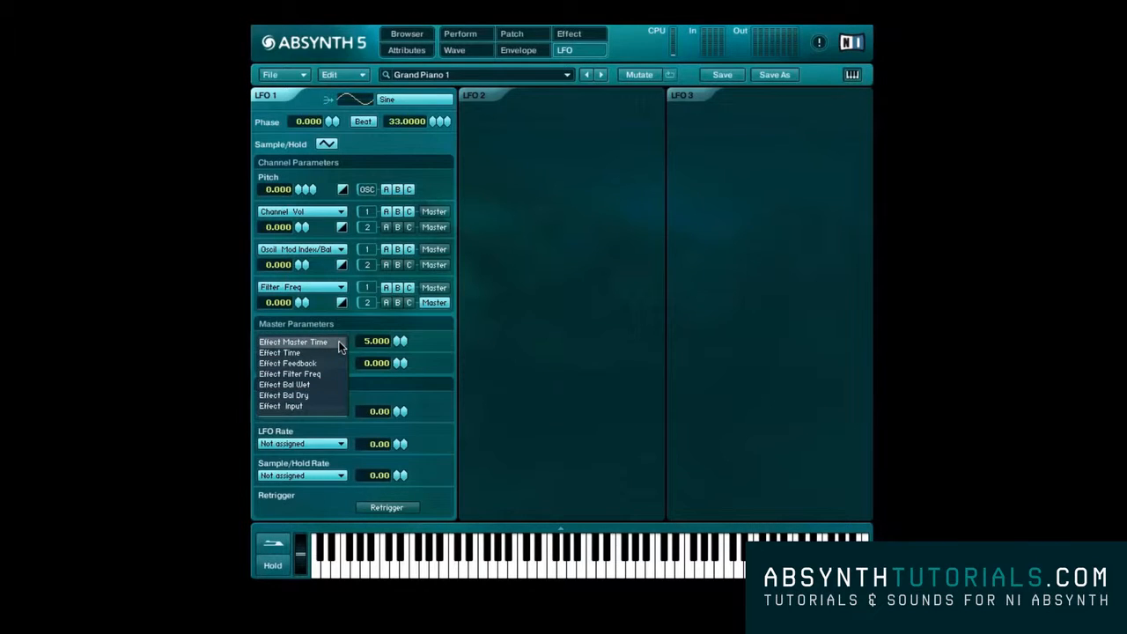
left_click(429, 345)
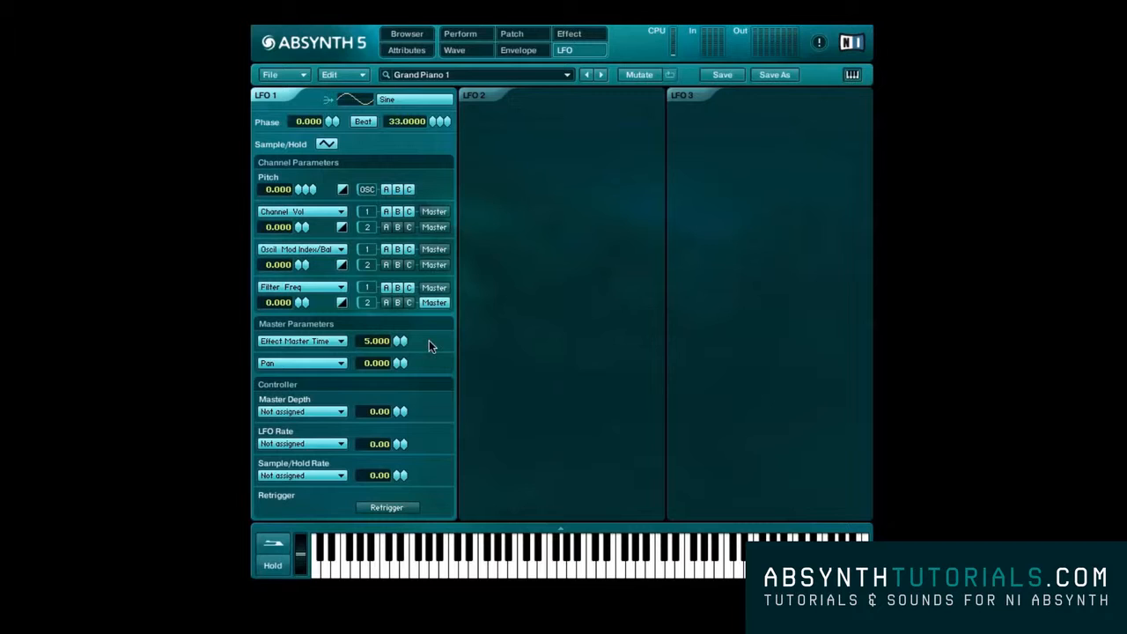
left_click(330, 411)
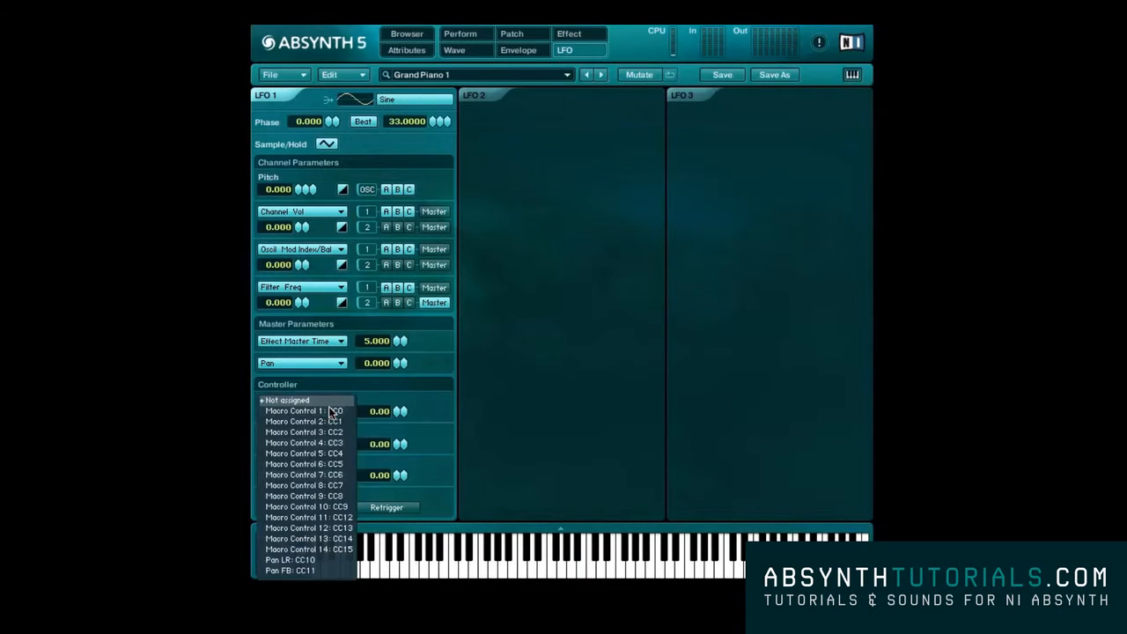
left_click(428, 405)
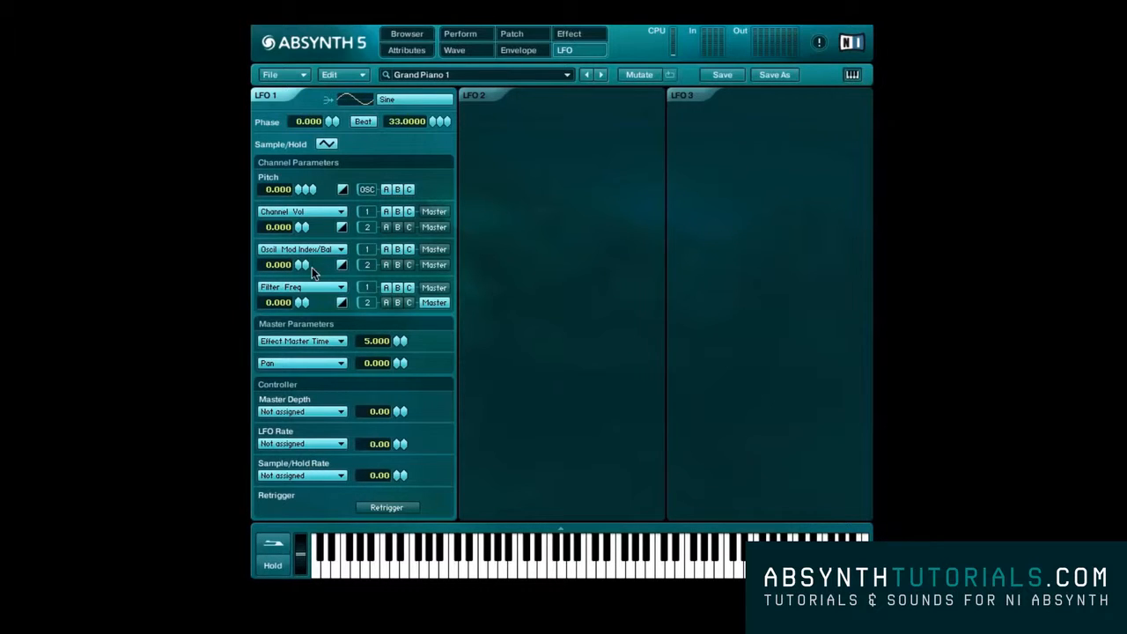
Create a new sound and switch its LFO 1 off and back on
left_click(299, 74)
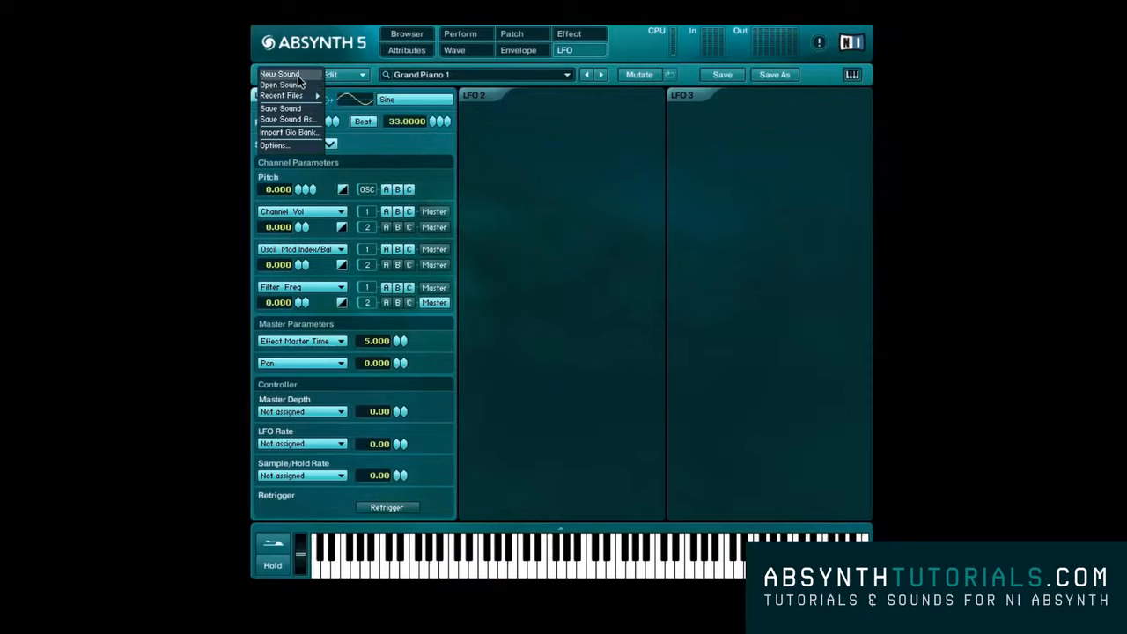
left_click(298, 75)
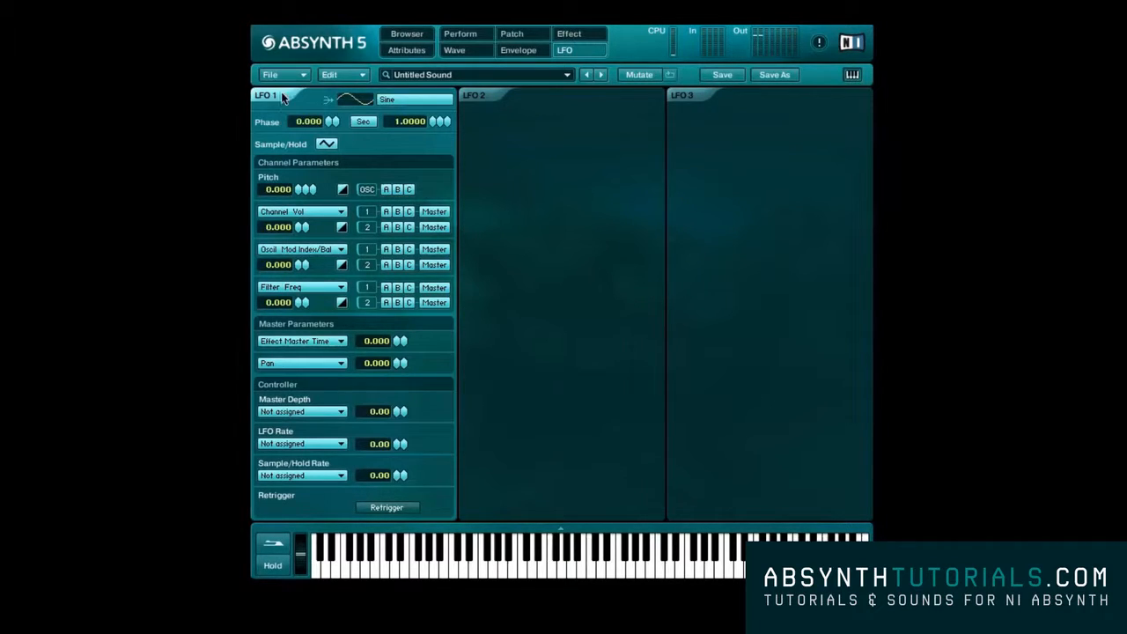
left_click(282, 95)
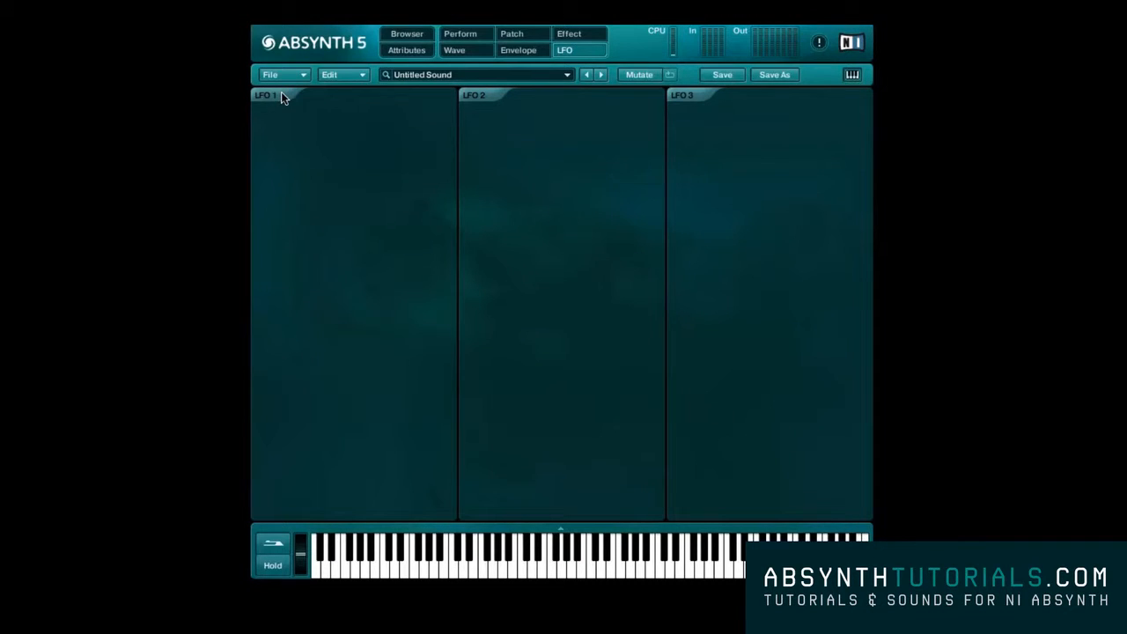
left_click(281, 95)
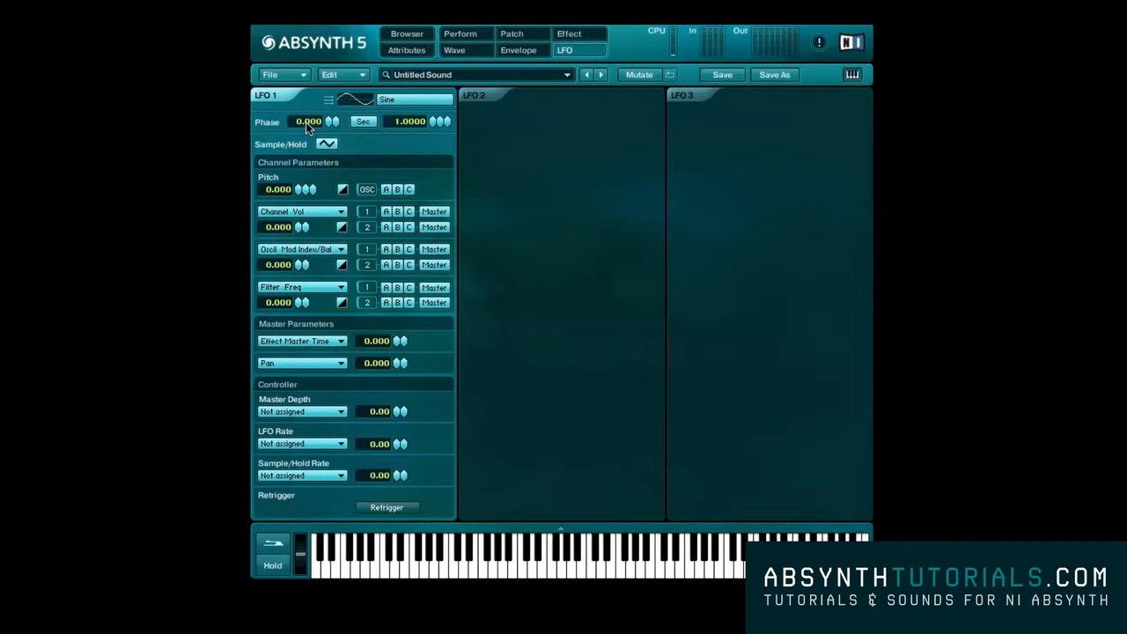
Browse the simple, morph and library waves for LFO 1 and keep Sine as the waveform
left_click(395, 102)
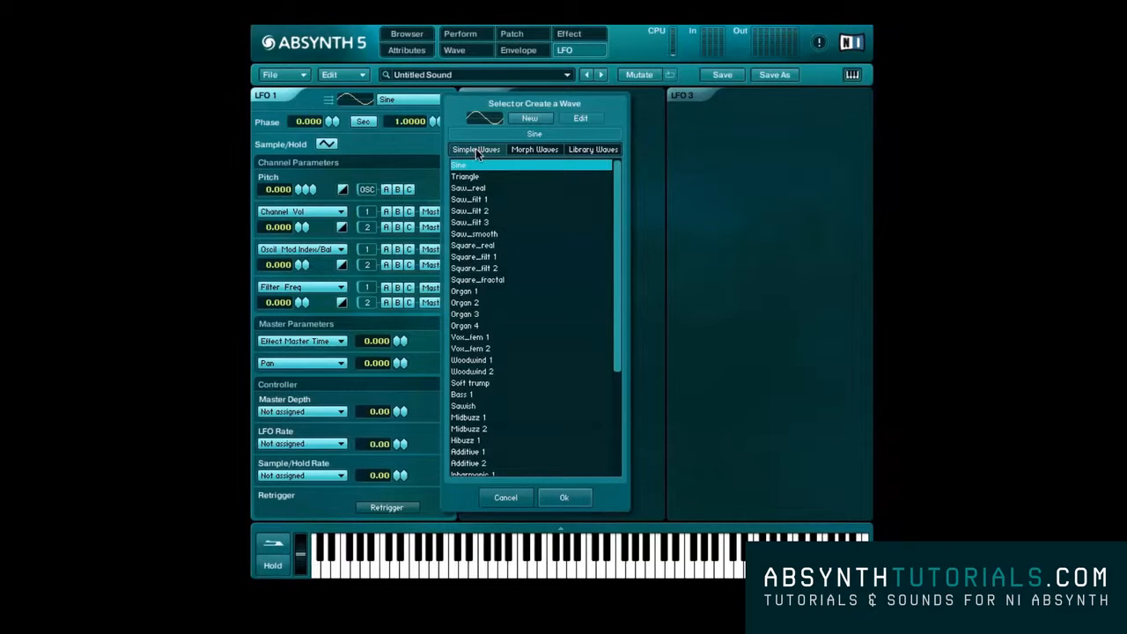
scroll(486, 179, "down", 8)
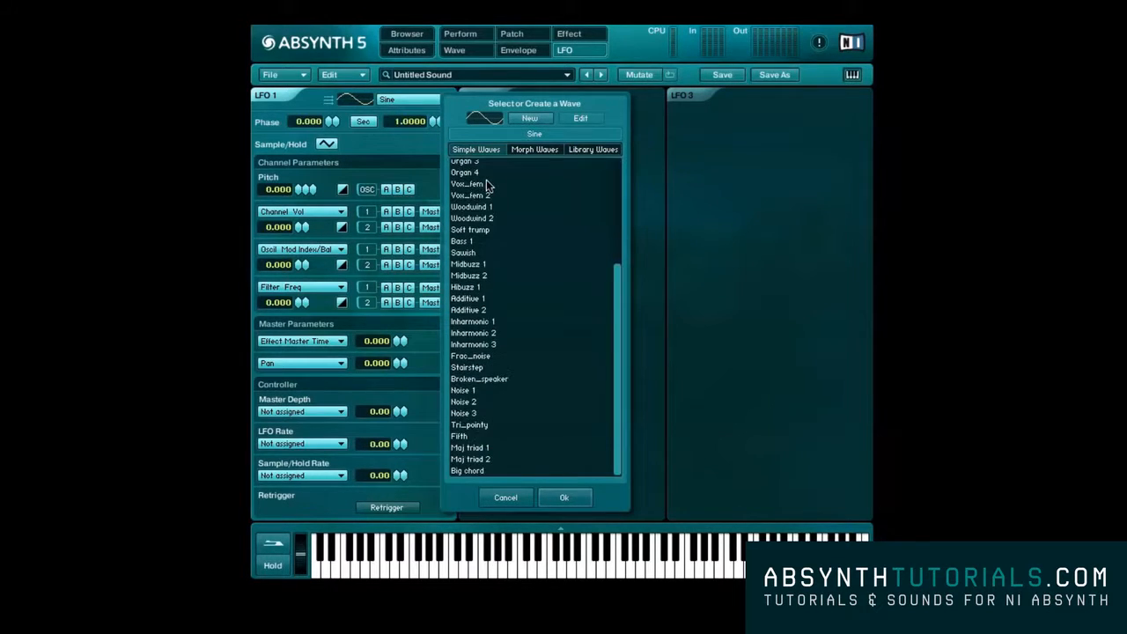
scroll(486, 180, "up", 8)
left_click(518, 151)
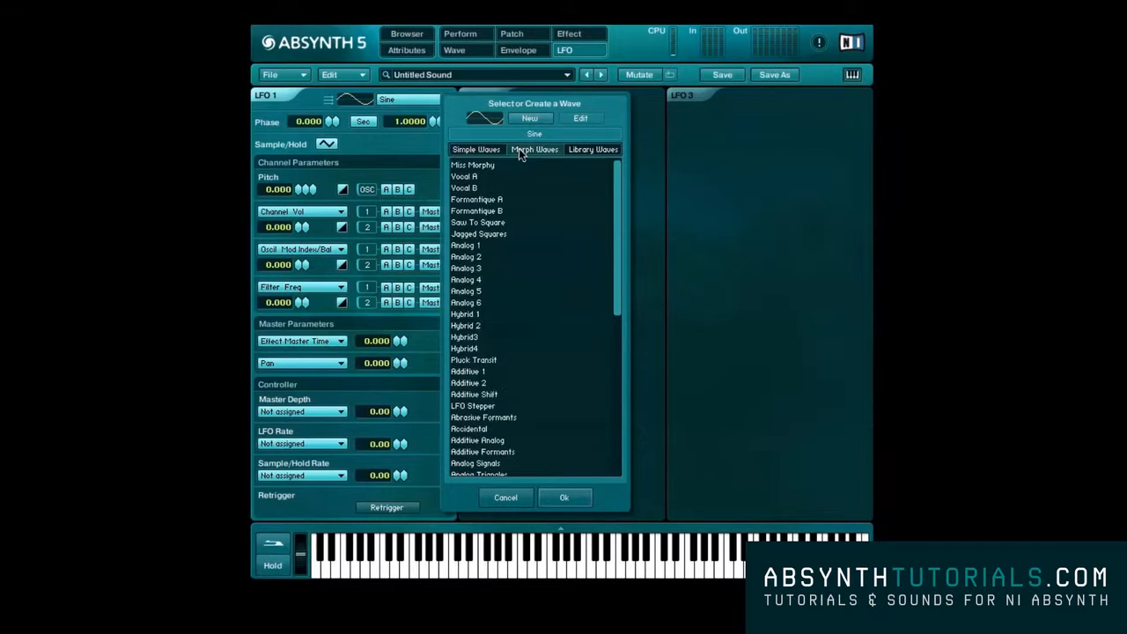
left_click(592, 152)
left_click(550, 154)
left_click(499, 153)
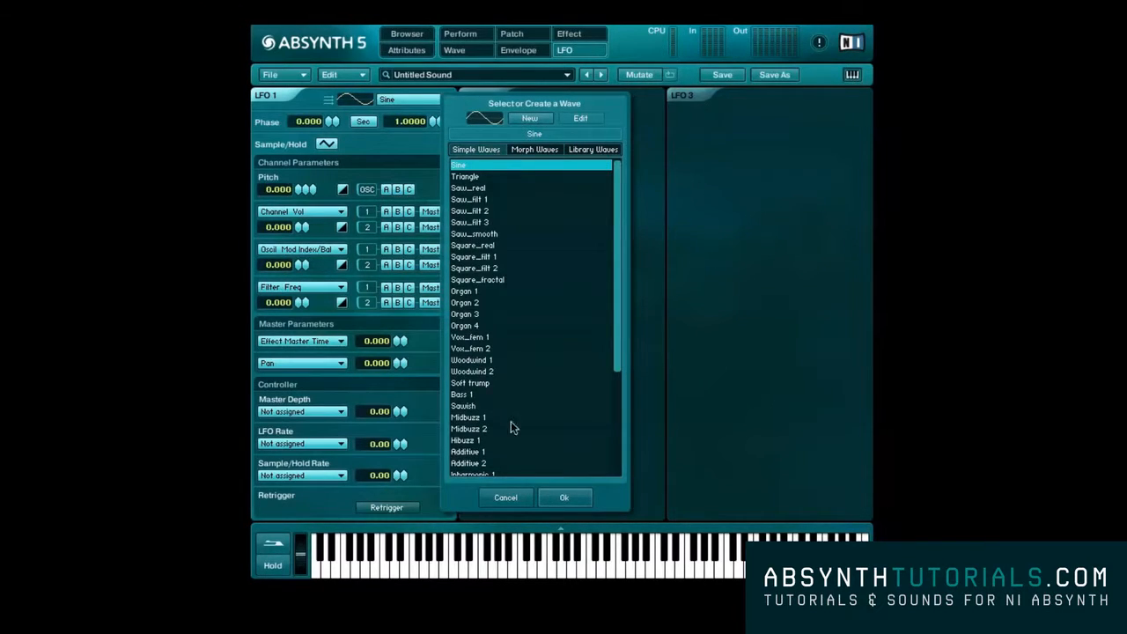
left_click(564, 497)
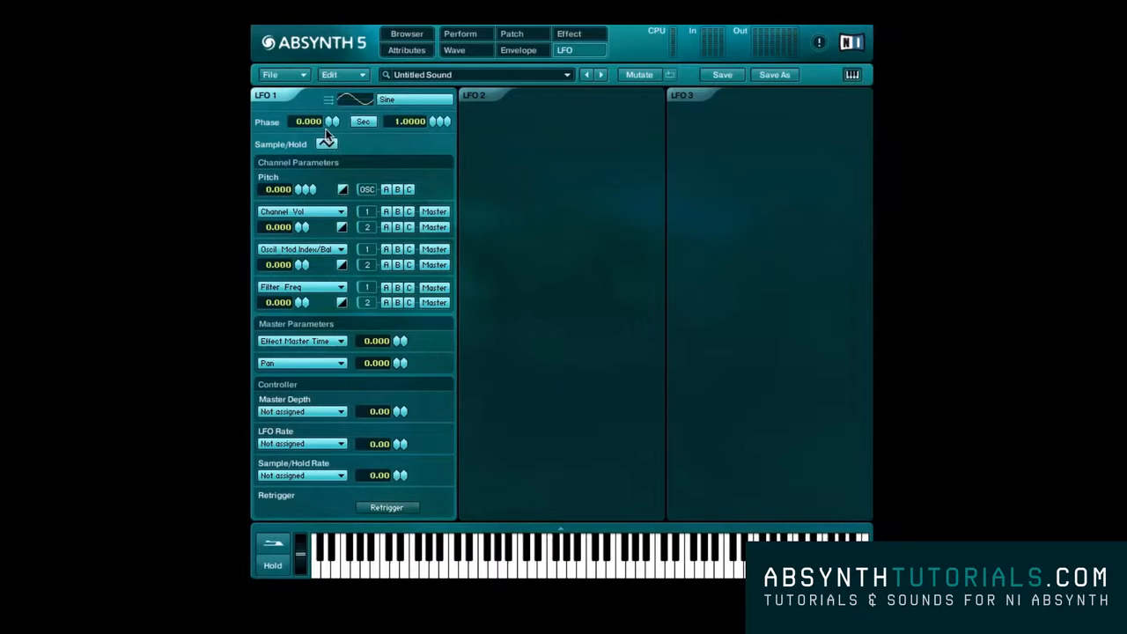
Set LFO 1's rate to 0.7072 seconds, and enable Sample/Hold and adjust its rate
mouse_move(326, 127)
left_mouse_down()
mouse_move(328, 25)
mouse_move(331, 136)
left_mouse_up()
mouse_move(436, 122)
left_mouse_down()
mouse_move(432, 141)
mouse_move(434, 113)
mouse_move(434, 135)
left_mouse_up()
left_click(330, 145)
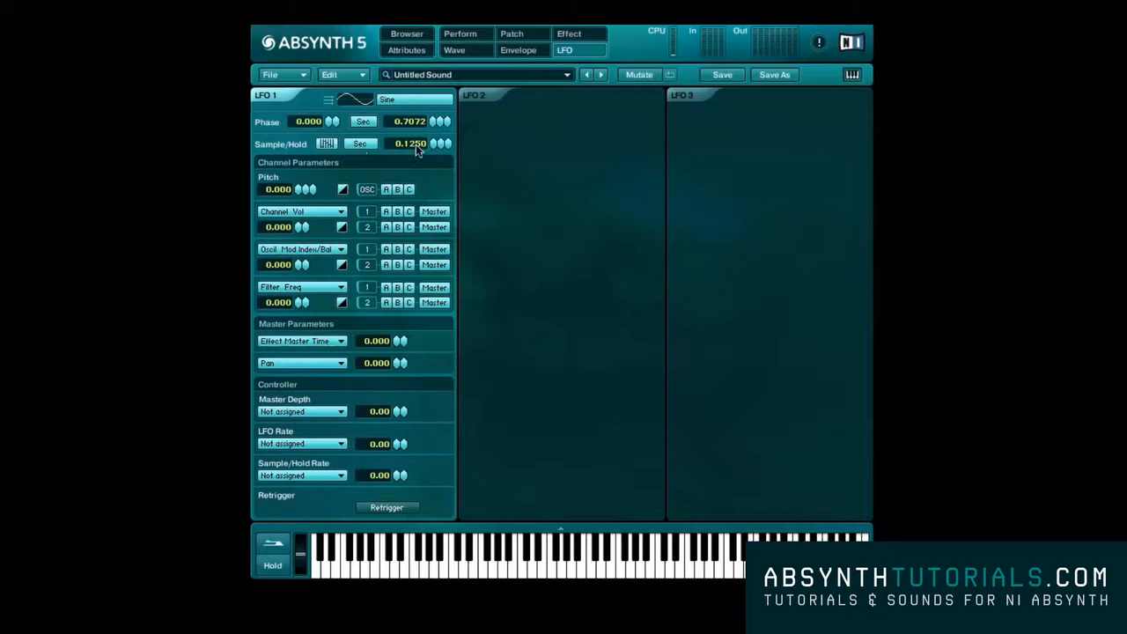
left_click_drag(432, 143, 433, 148)
Set LFO 1's pitch modulation to 25 and, with Sample/Hold off, its rate to 0.7712 seconds
left_click_drag(300, 192, 299, 167)
left_click(325, 144)
left_click_drag(433, 121, 420, 171)
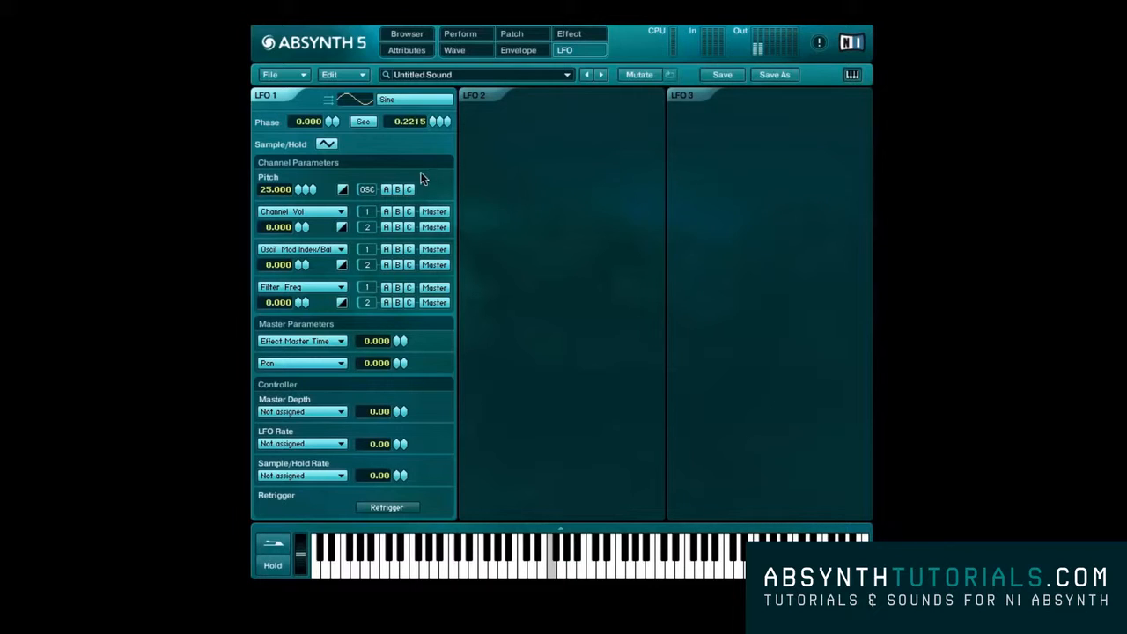
Try Sample/Hold on LFO 1 with a different hold rate and switch it off again
left_click(329, 144)
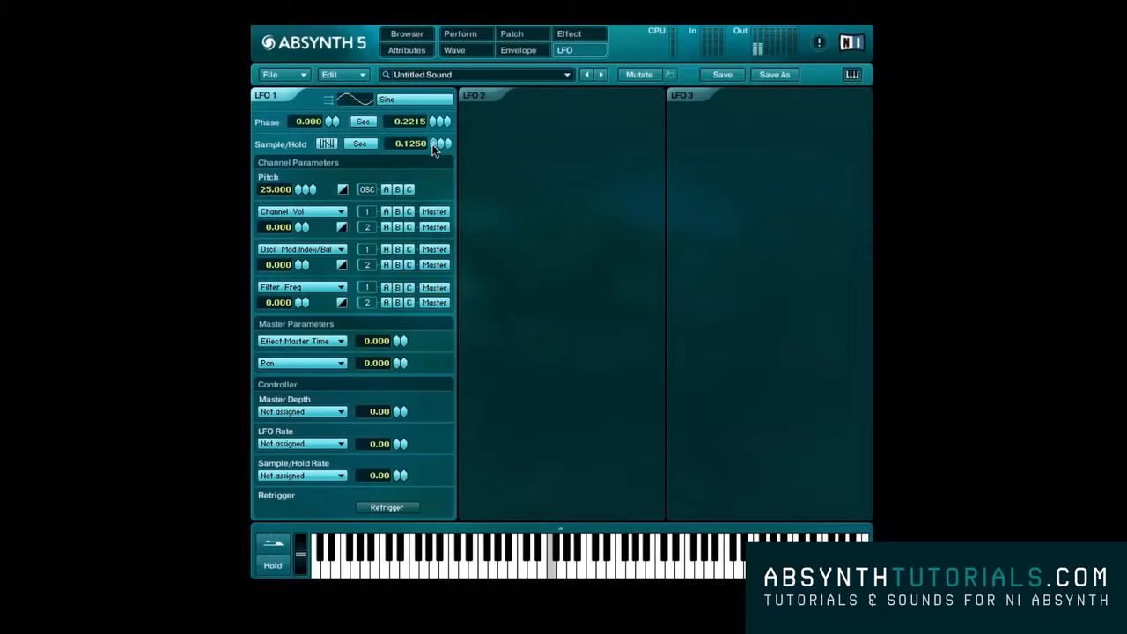
left_click_drag(432, 157, 435, 64)
left_click(328, 145)
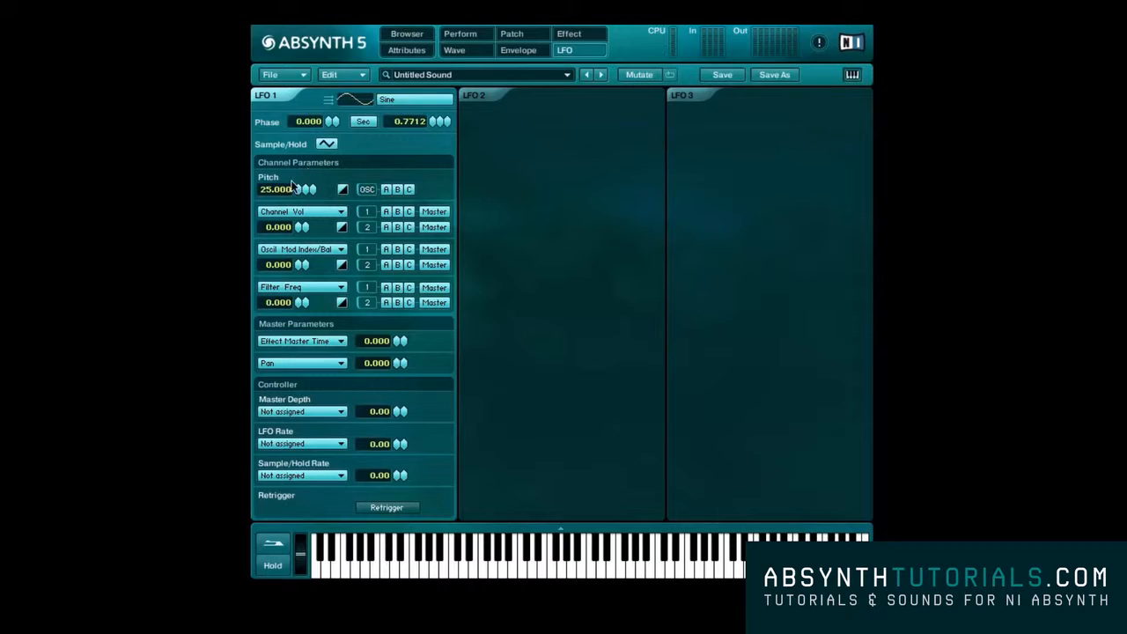
Set LFO 1's pitch modulation to 36 and route it to oscillator A only
left_click_drag(293, 187, 299, 195)
left_click_drag(299, 189, 298, 318)
mouse_move(297, 191)
left_mouse_down()
mouse_move(298, 167)
mouse_move(301, 194)
left_mouse_up()
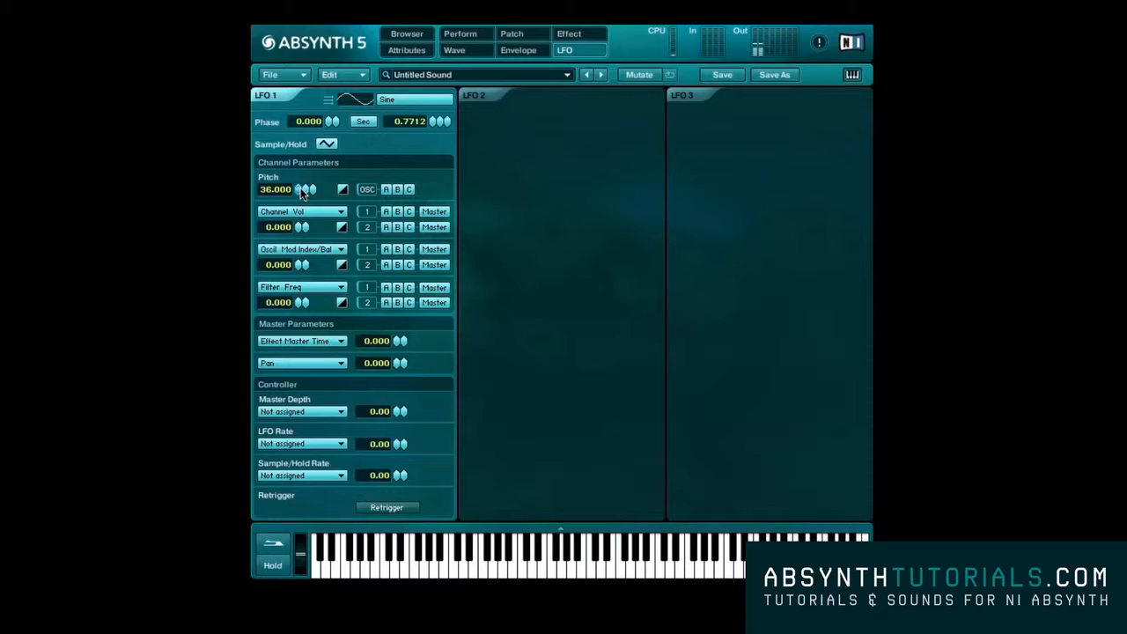
left_click(347, 188)
Look through the modulation targets of LFO 1's first channel parameter and keep Channel Vol
left_click(282, 212)
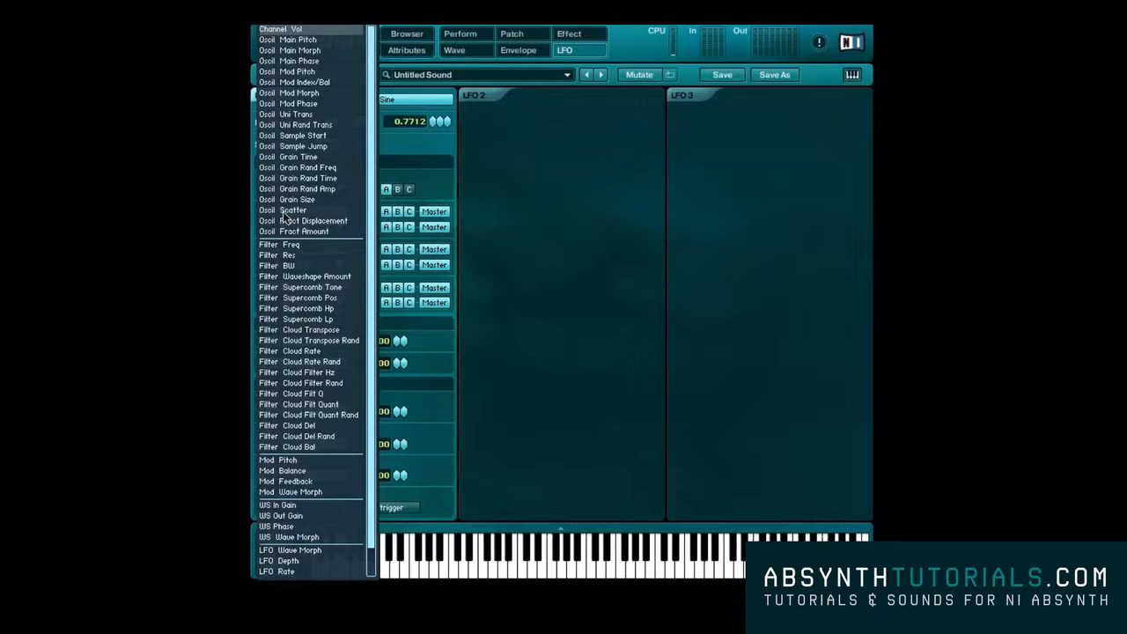
scroll(283, 211, "down", 2)
scroll(282, 212, "up", 2)
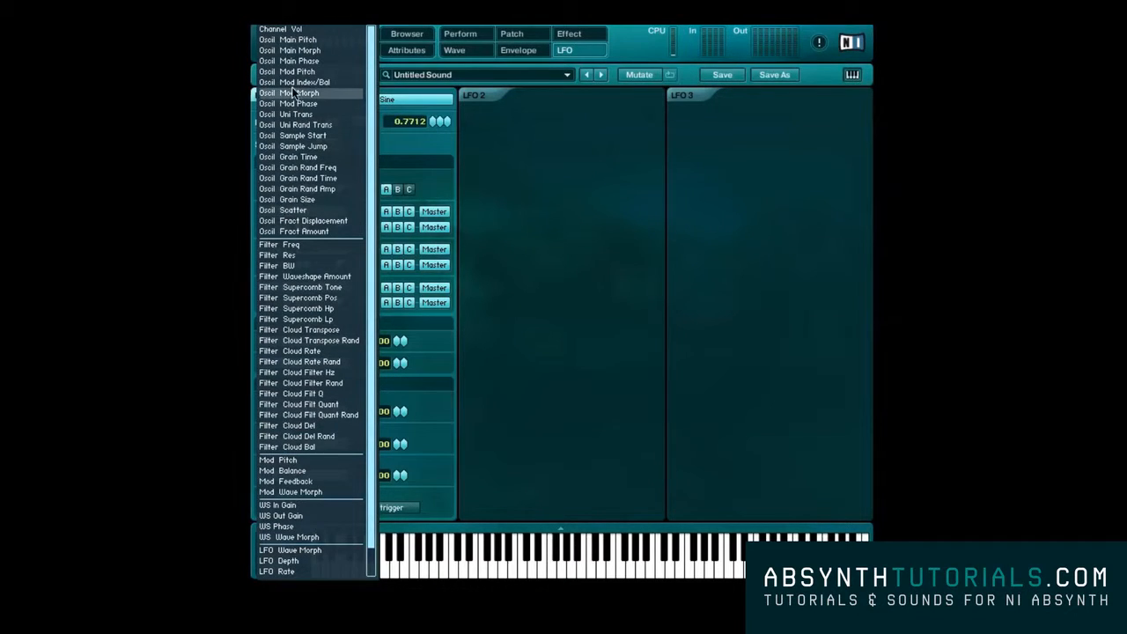
scroll(297, 206, "down", 2)
scroll(294, 204, "up", 2)
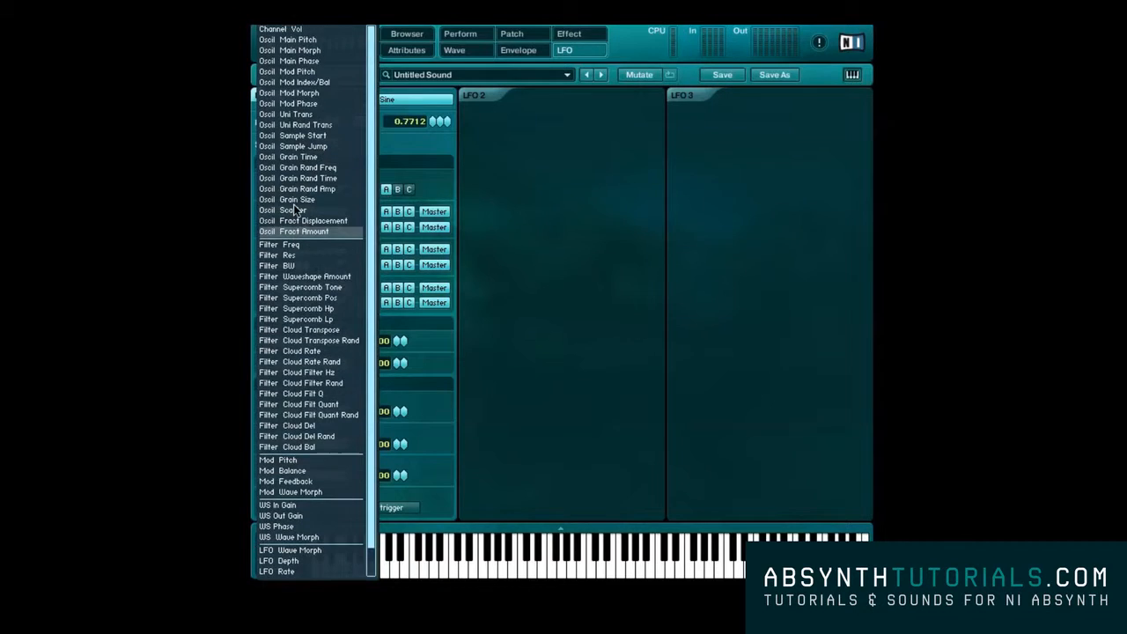
left_click(293, 30)
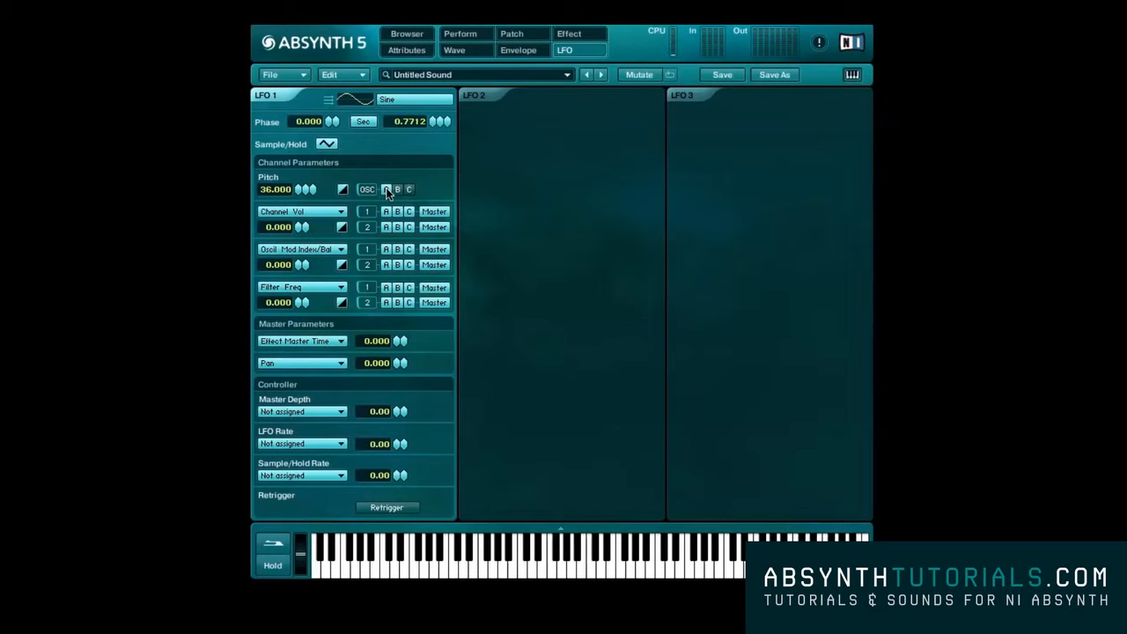
Replace LFO 1's pitch modulation with Channel Vol at 100, routed in row 1 to channel A, at a rate of 0.0869 seconds
left_click_drag(300, 189, 299, 156)
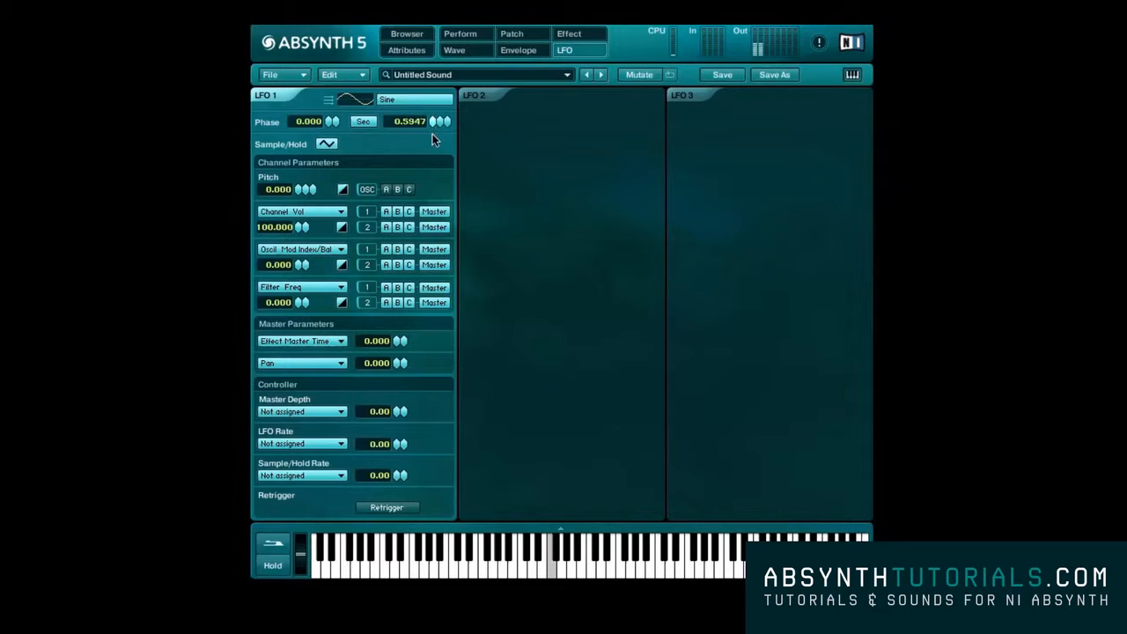
left_click_drag(432, 147, 430, 192)
left_click_drag(430, 147, 427, 226)
left_click(390, 212)
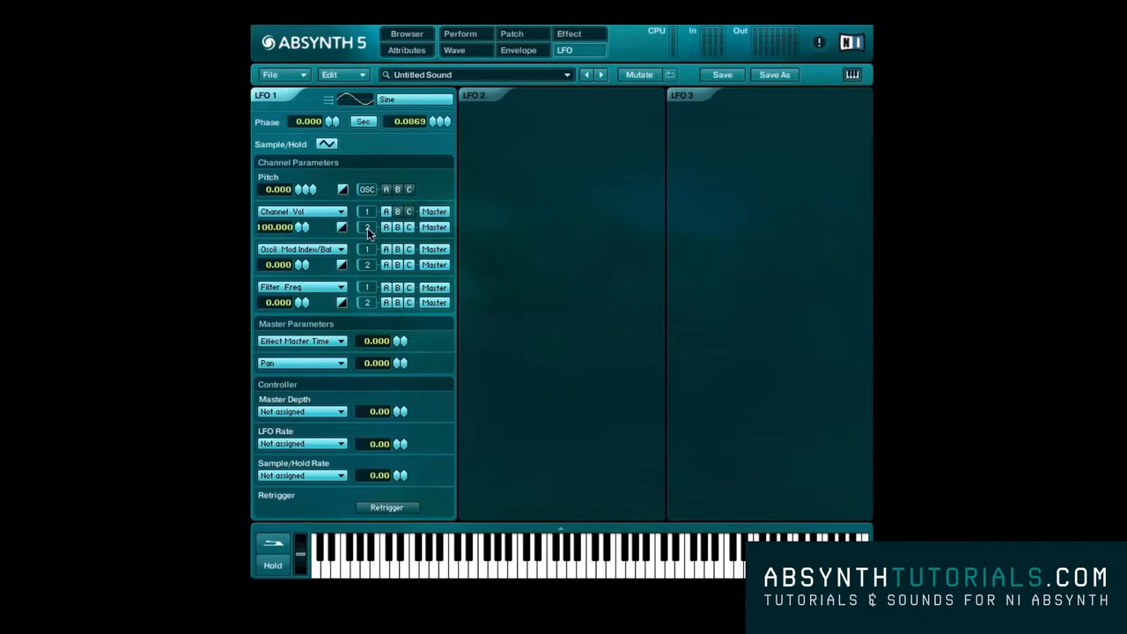
Switch channel A's filter module on and off again on the Patch page, and return to the LFO page
left_click(511, 35)
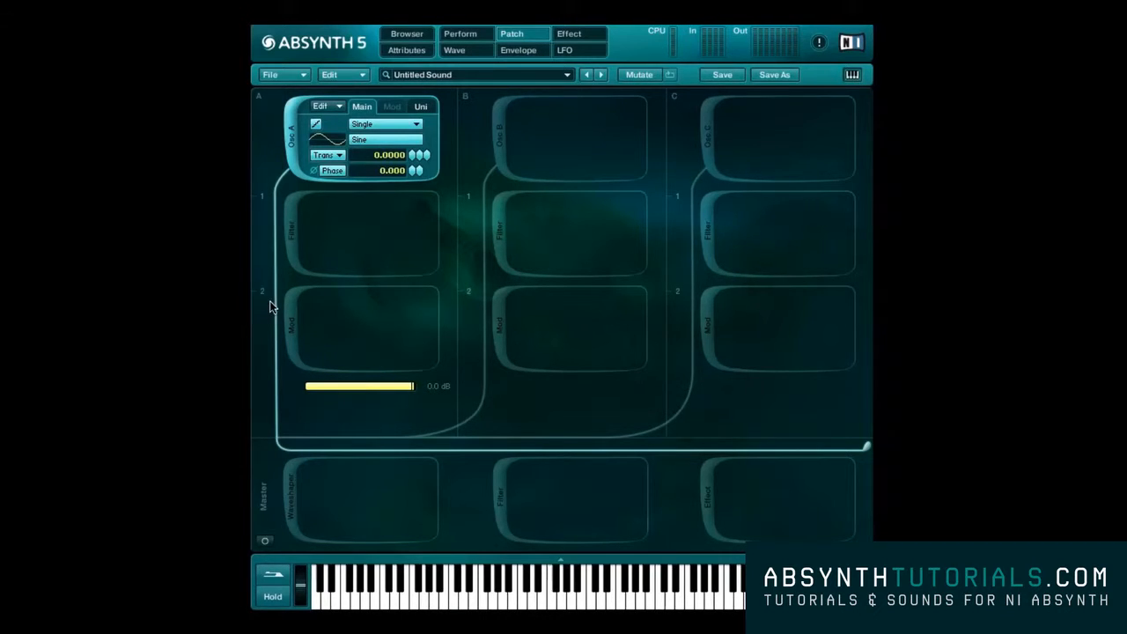
left_click(295, 242)
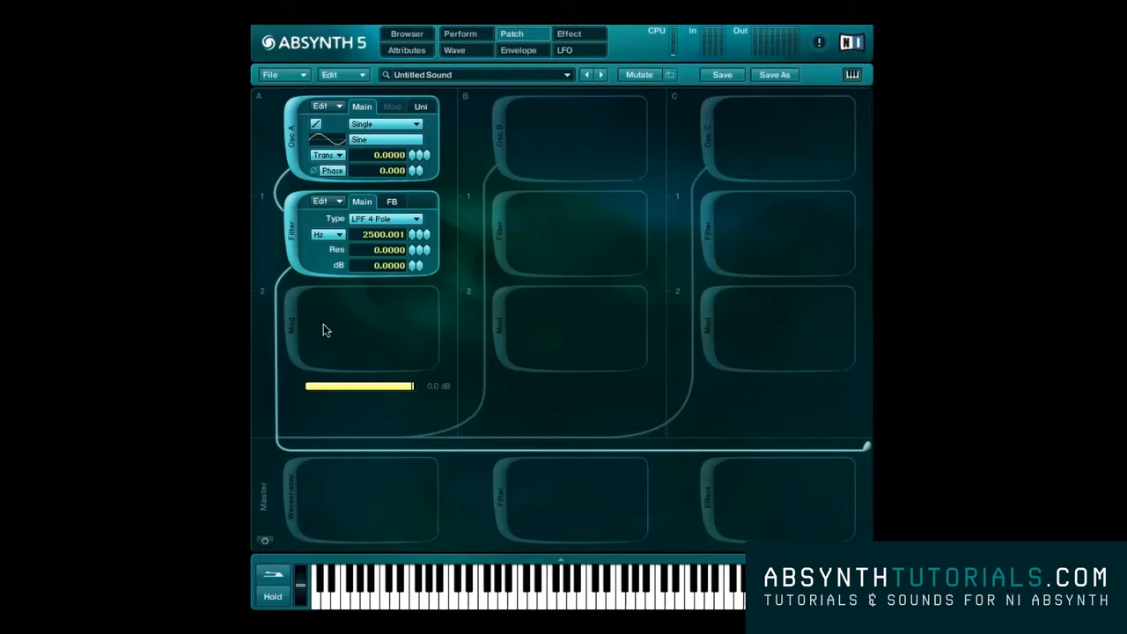
left_click(294, 232)
left_click(573, 53)
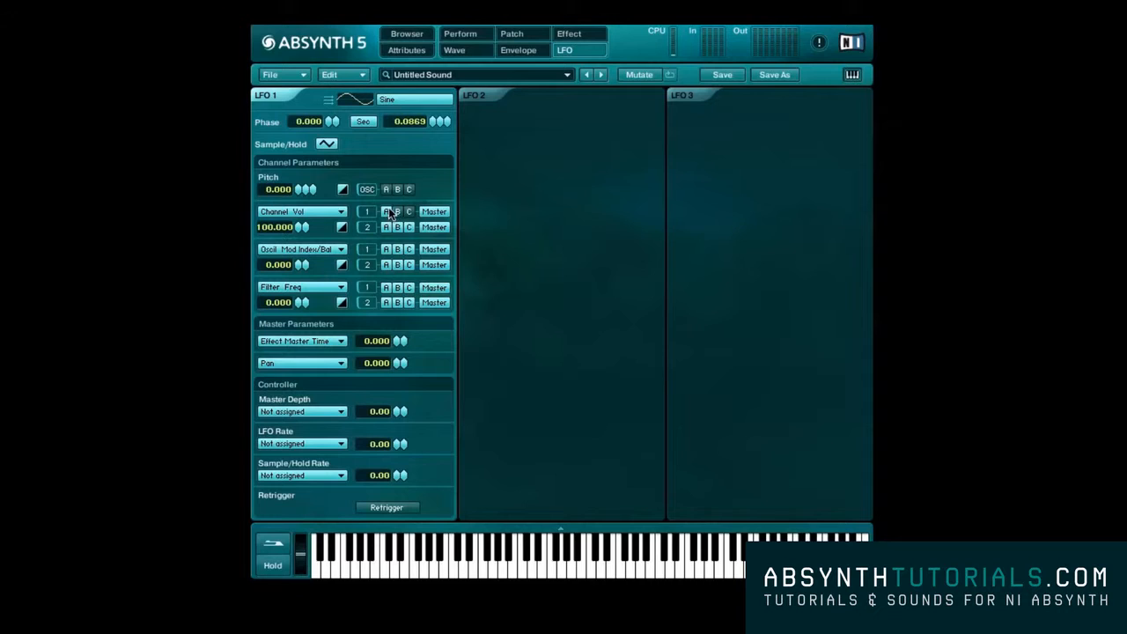
Examine LFO 1's effect targets and Pan amount, and the controllers available for Master Depth
left_click(321, 343)
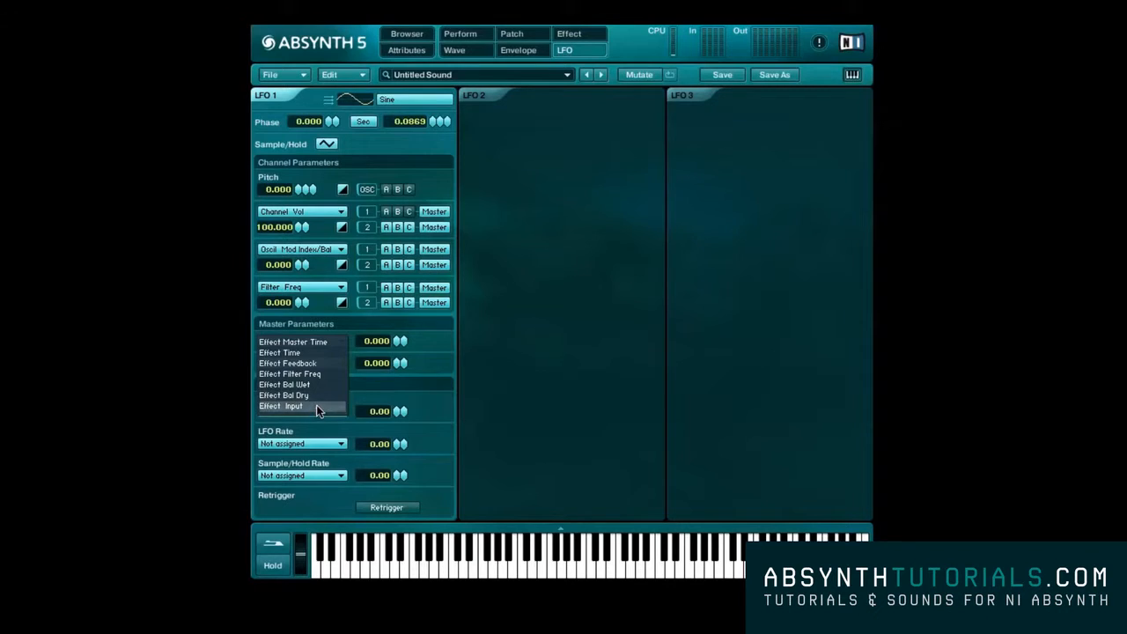
left_click(327, 342)
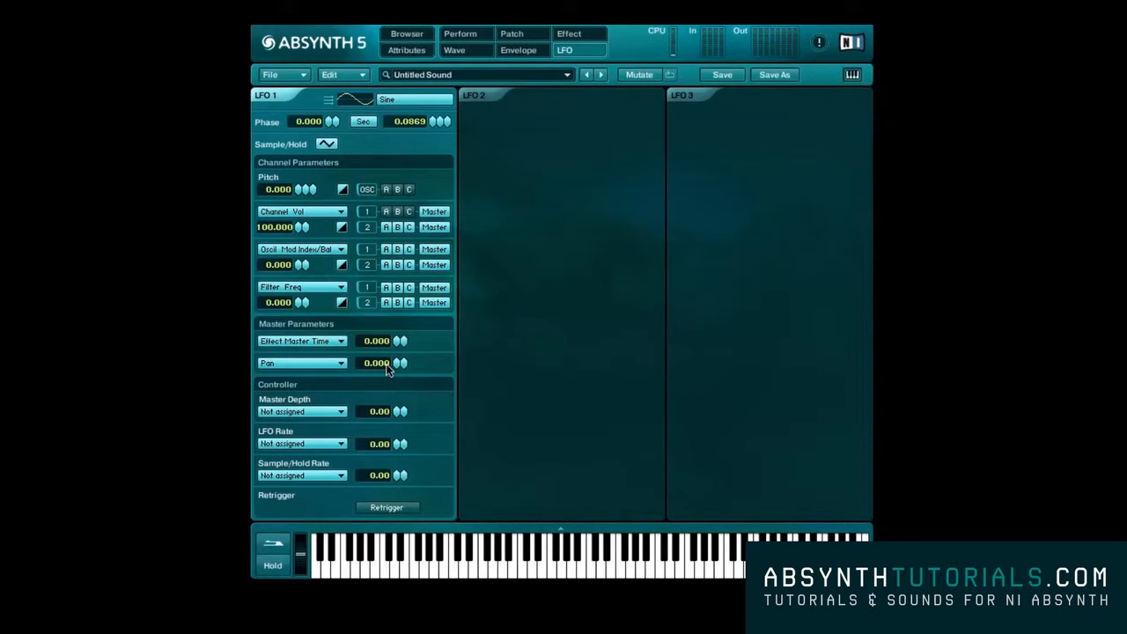
mouse_move(395, 363)
left_mouse_down()
mouse_move(402, 264)
mouse_move(400, 370)
left_mouse_up()
left_click(319, 413)
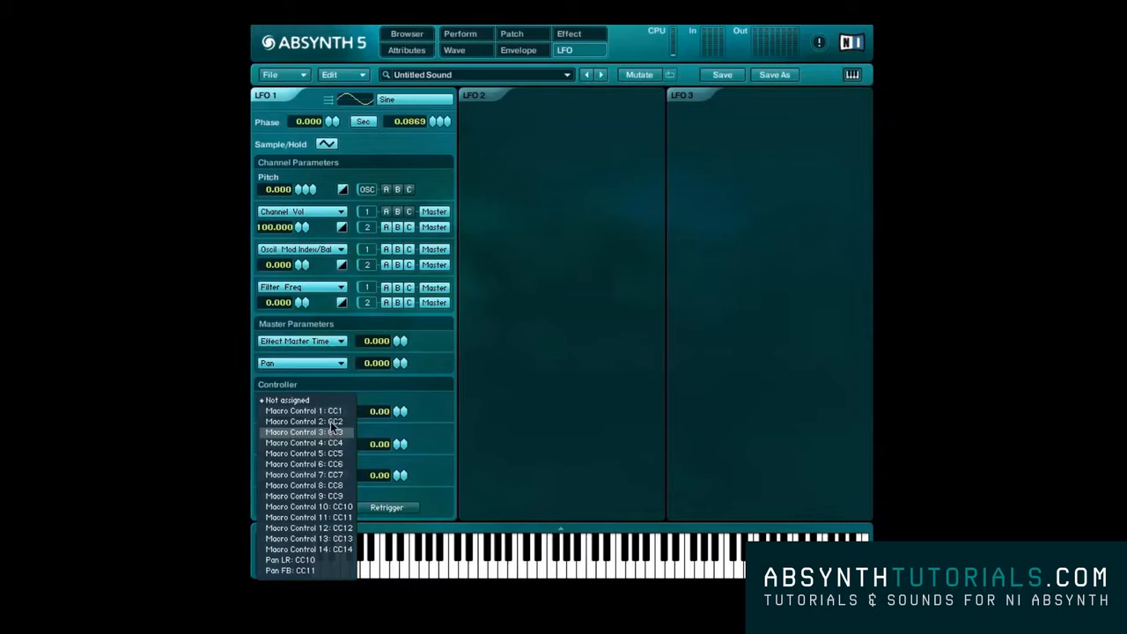
left_click(431, 405)
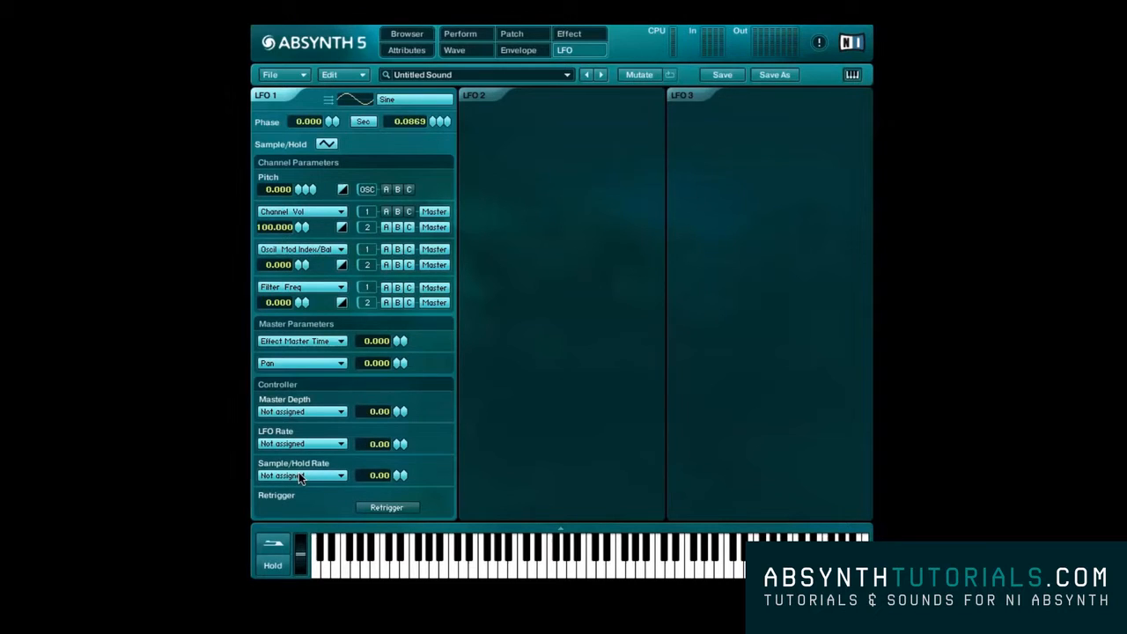
View the macro controls on the Perform page and return to the LFO page
left_click(462, 37)
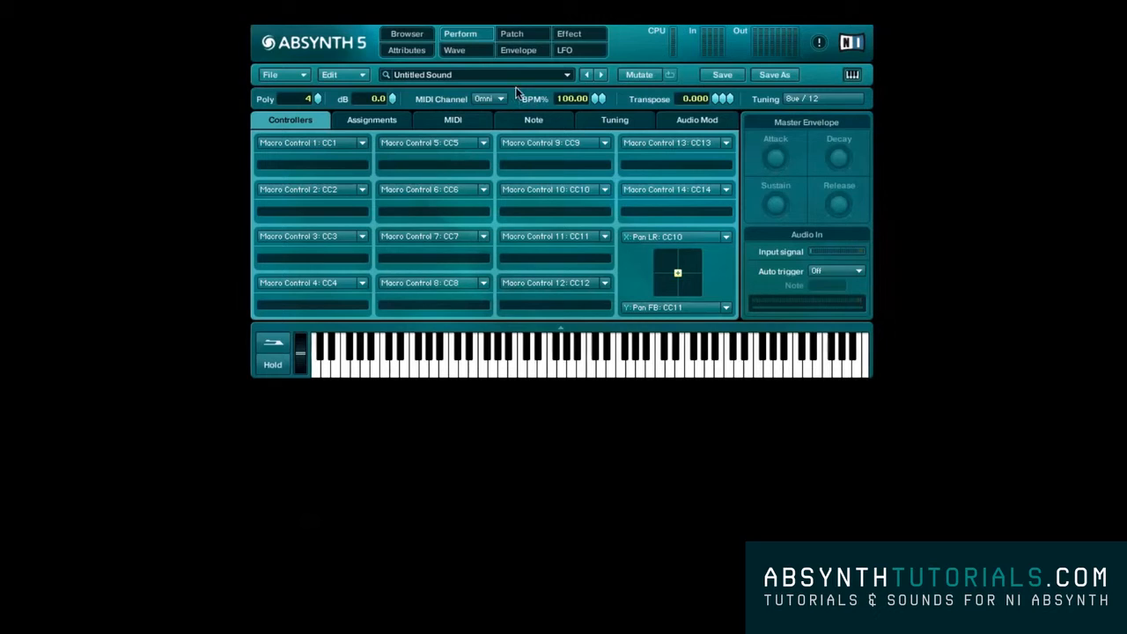
left_click(568, 51)
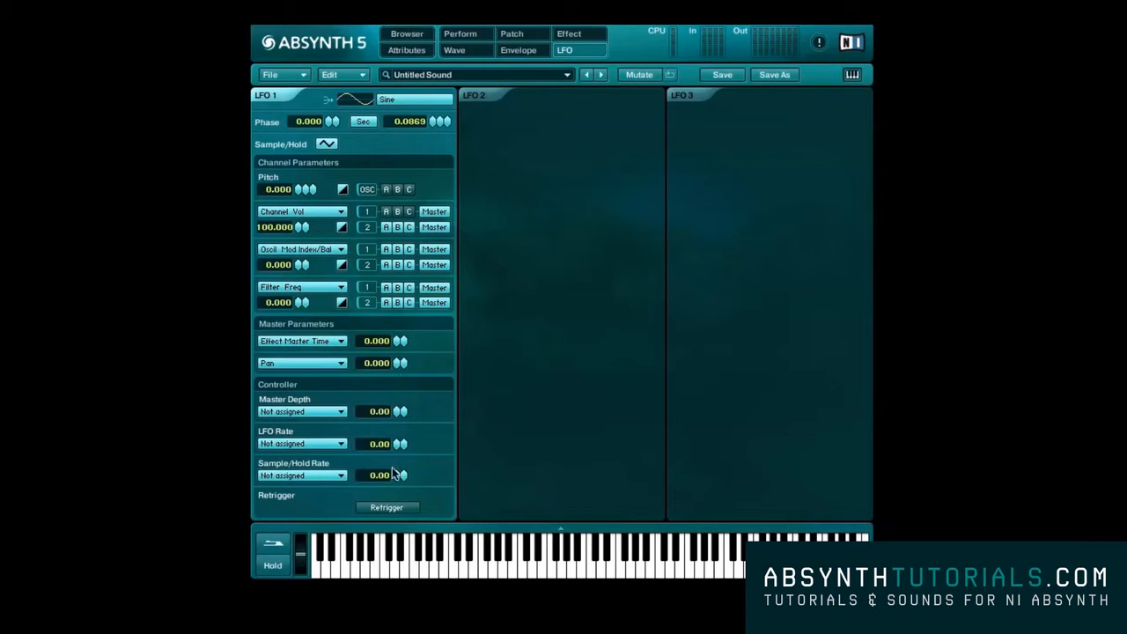
Enable Retrigger for LFO 1 and activate LFO 2 and LFO 3
left_click(388, 506)
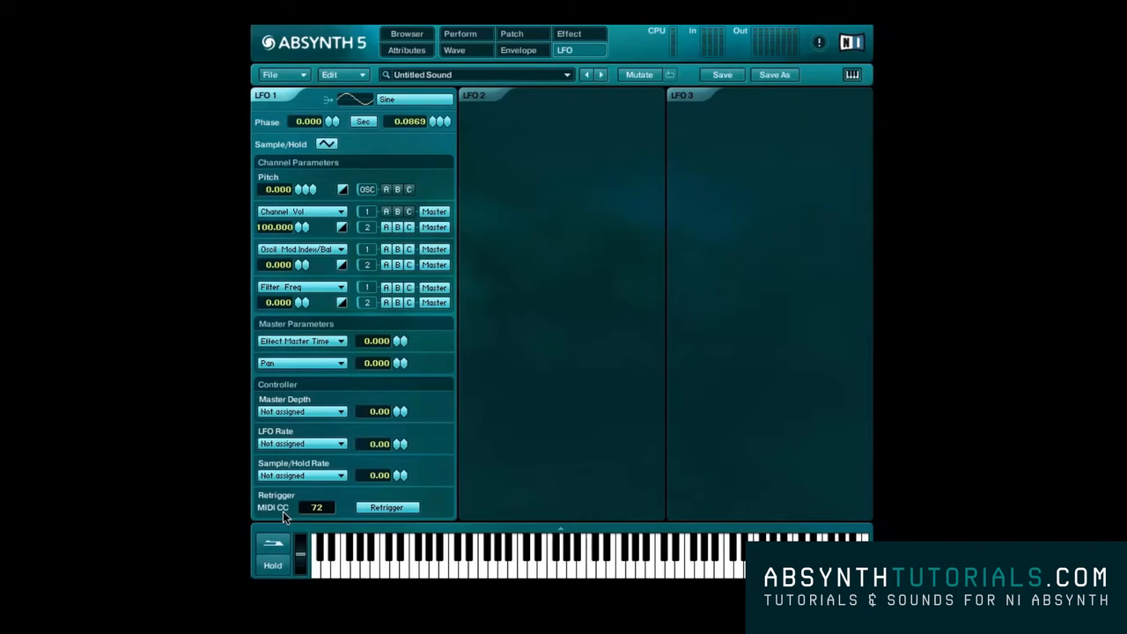
left_click(482, 95)
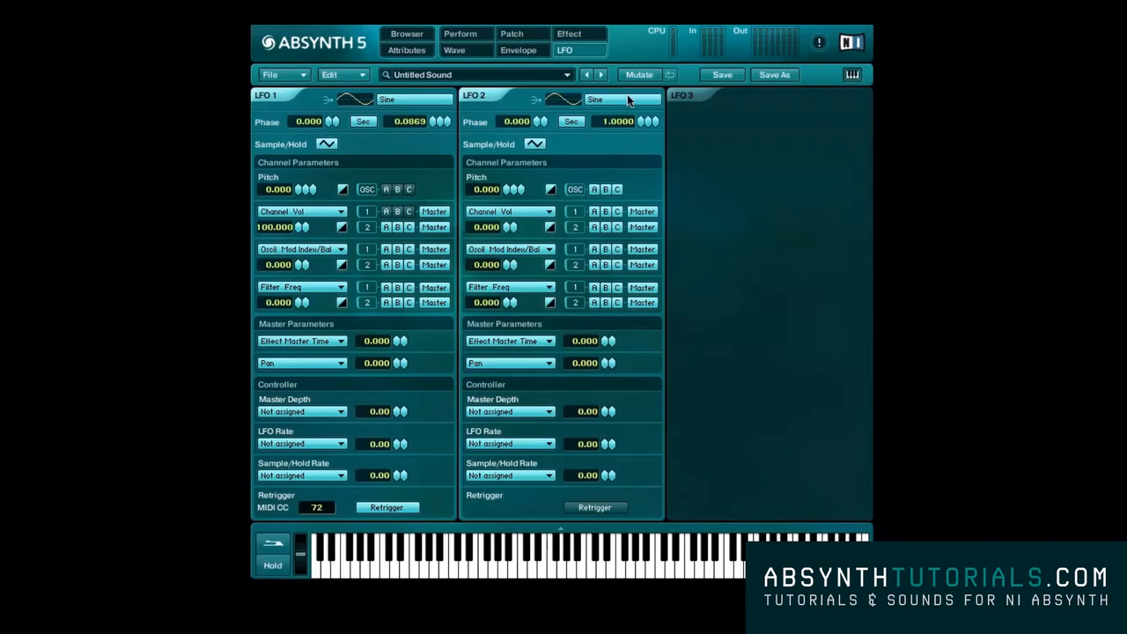
left_click(685, 96)
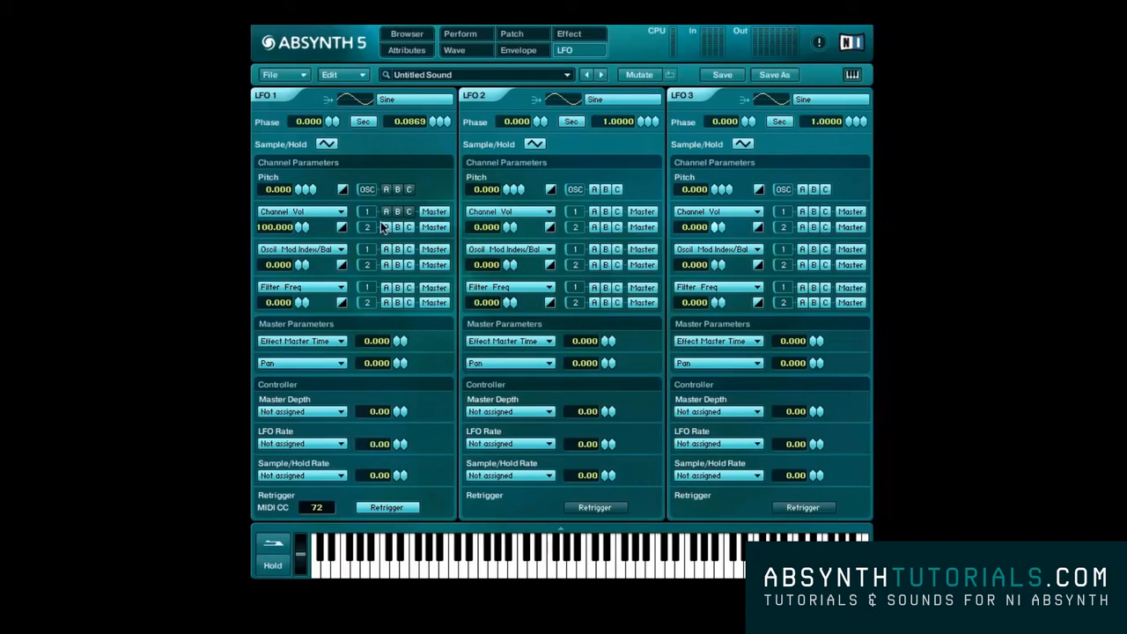
Route LFO 1's pitch to channel A only, and the pitch and first Channel Vol row of LFO 2 to B and of LFO 3 to C
left_click(593, 212)
left_click(616, 211)
left_click(594, 189)
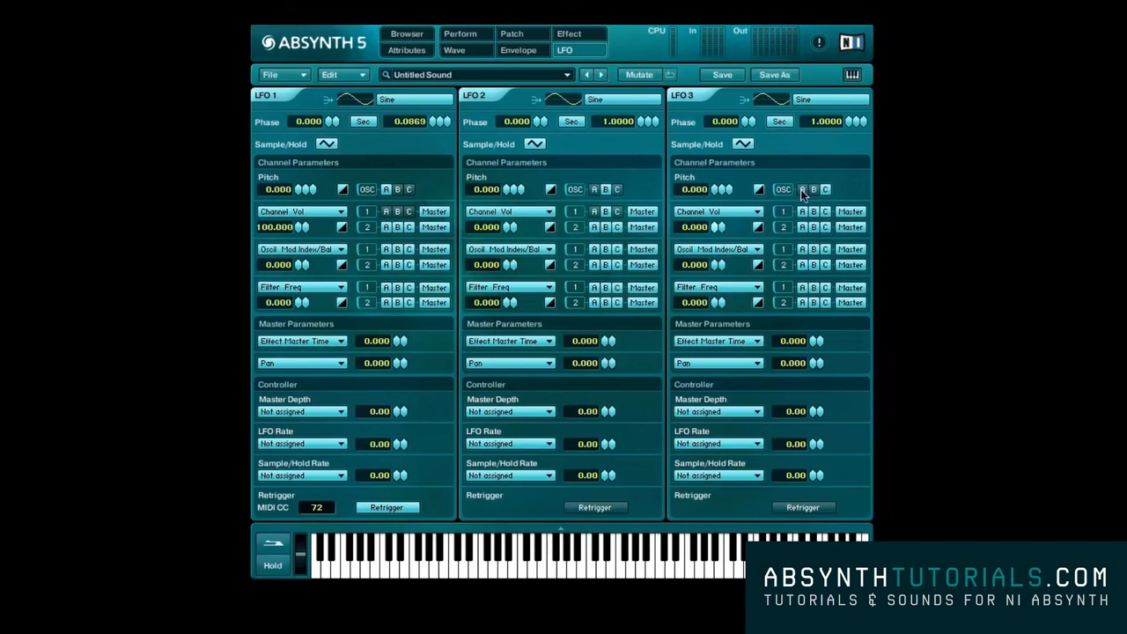
left_click(802, 212)
left_click(814, 213)
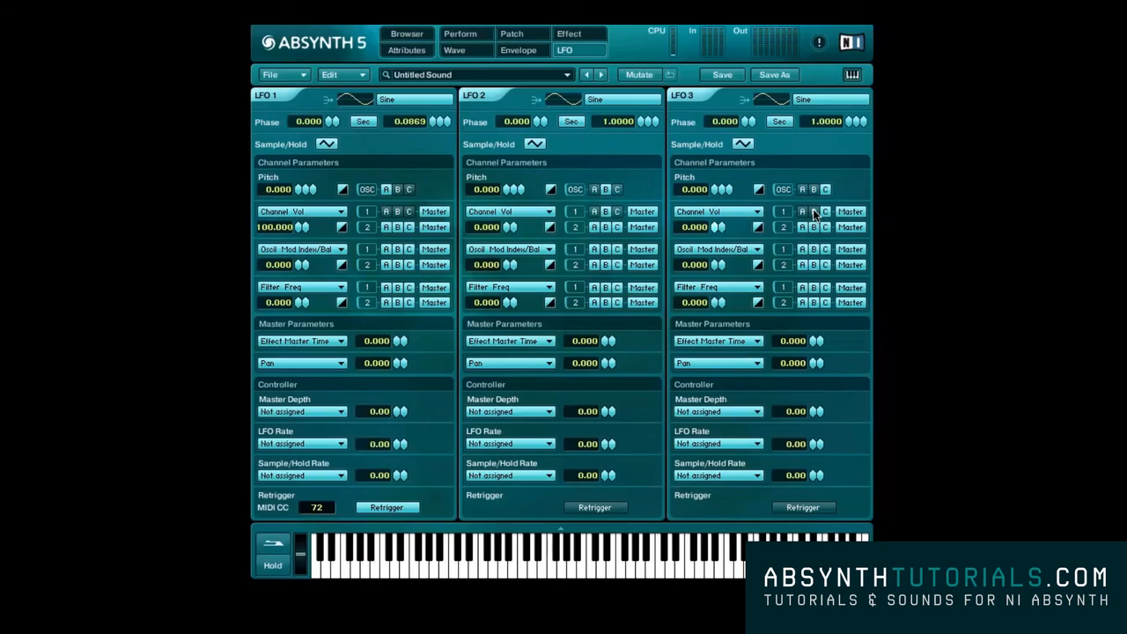